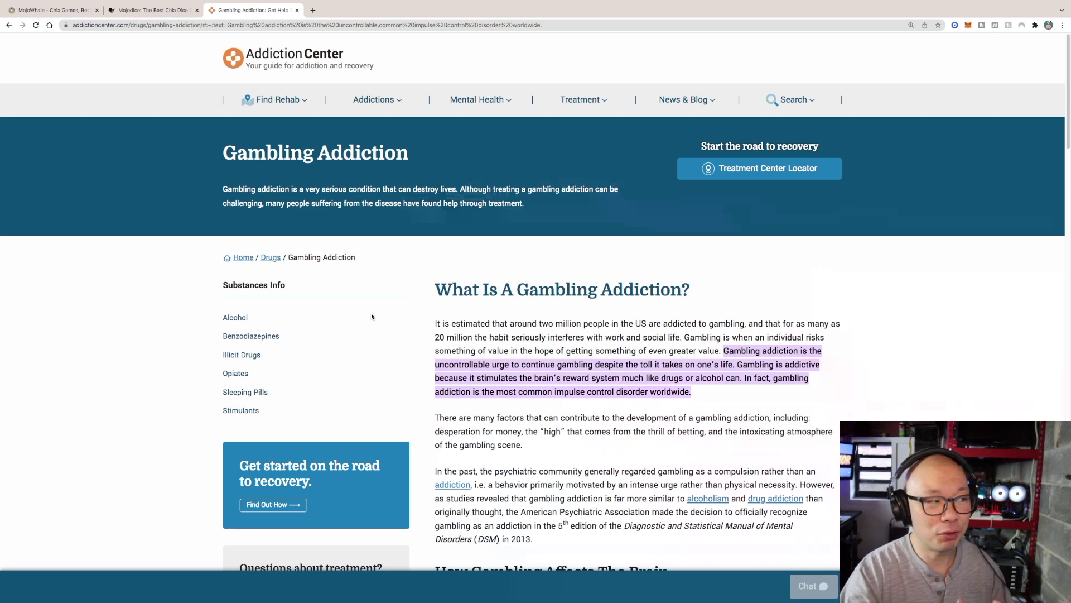
Go back to the gambling addiction search results with the featured definition.
{"action": "left_click", "coordinate": [11, 25]}
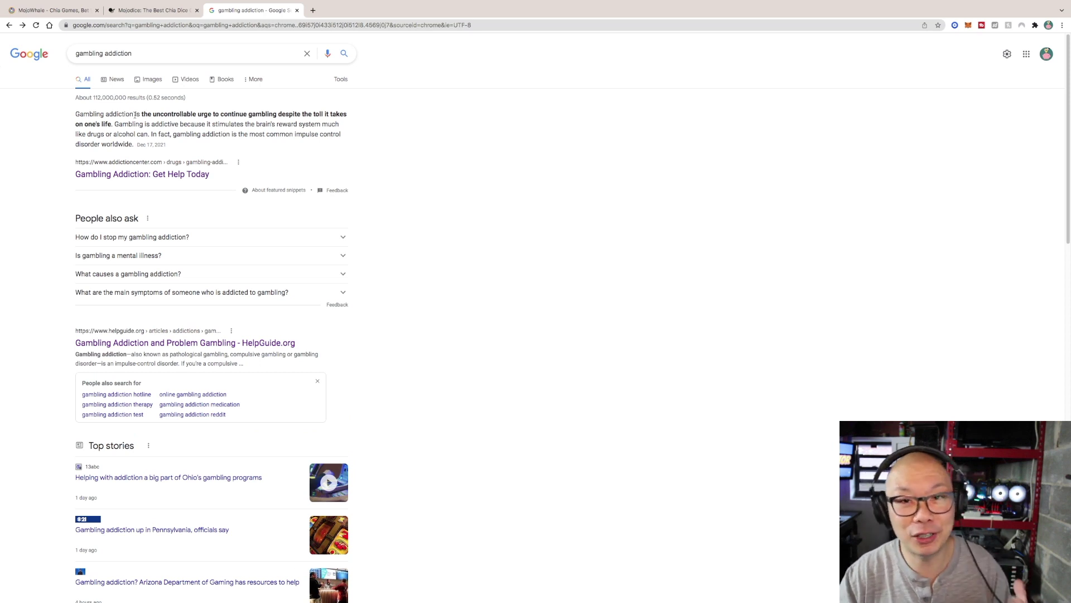
Switch to the MojoWhale tab and open the Magic Dice game.
{"action": "left_click", "coordinate": [61, 12]}
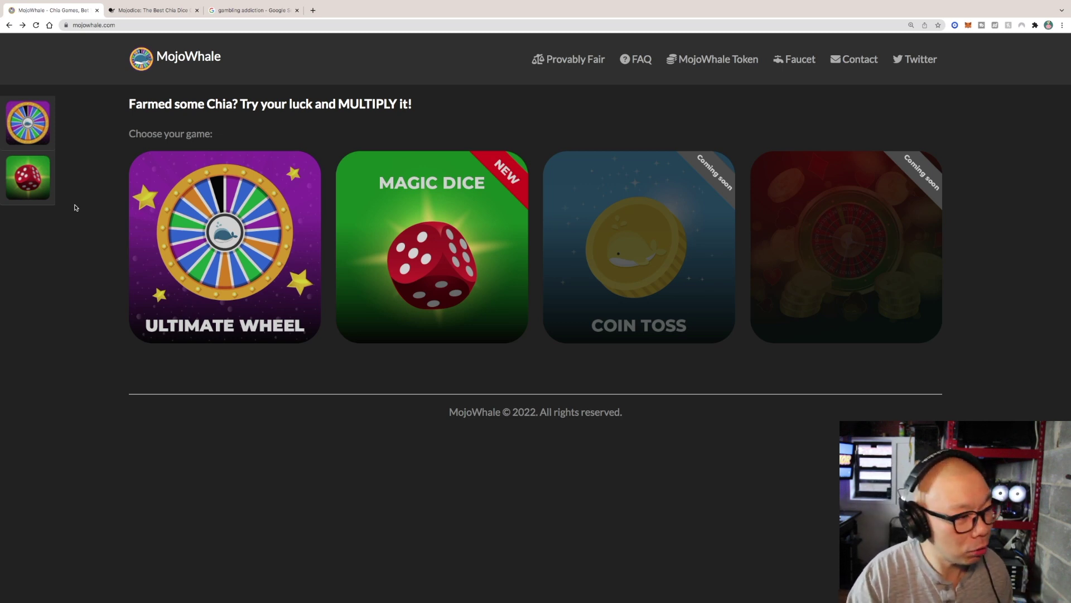
{"action": "left_click", "coordinate": [392, 250]}
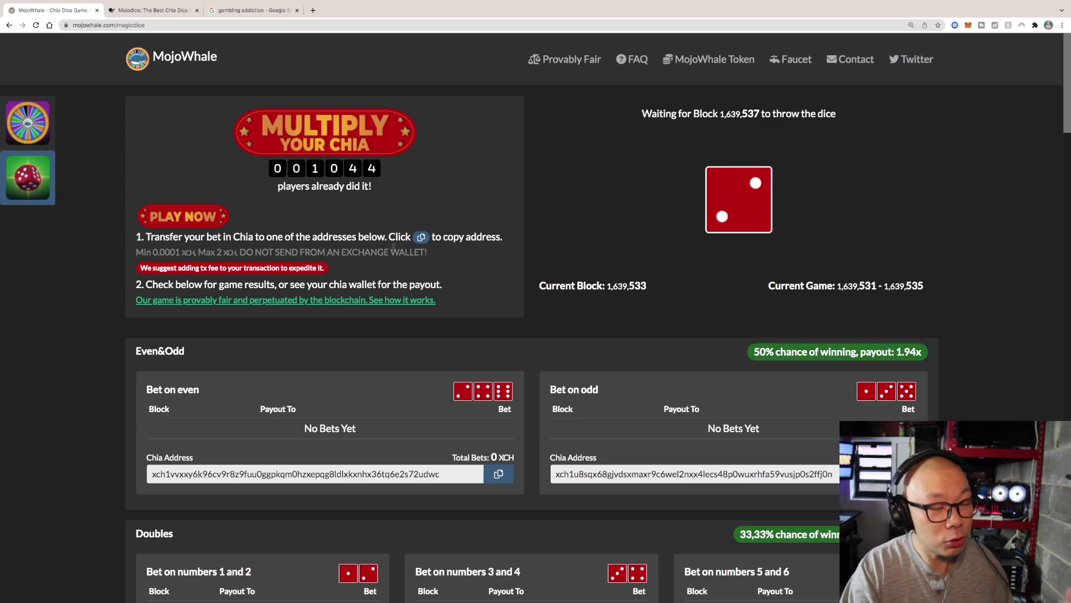
{"action": "scroll", "coordinate": [395, 390], "scroll_direction": "down", "scroll_amount": 3}
{"action": "scroll", "coordinate": [395, 391], "scroll_direction": "up", "scroll_amount": 3}
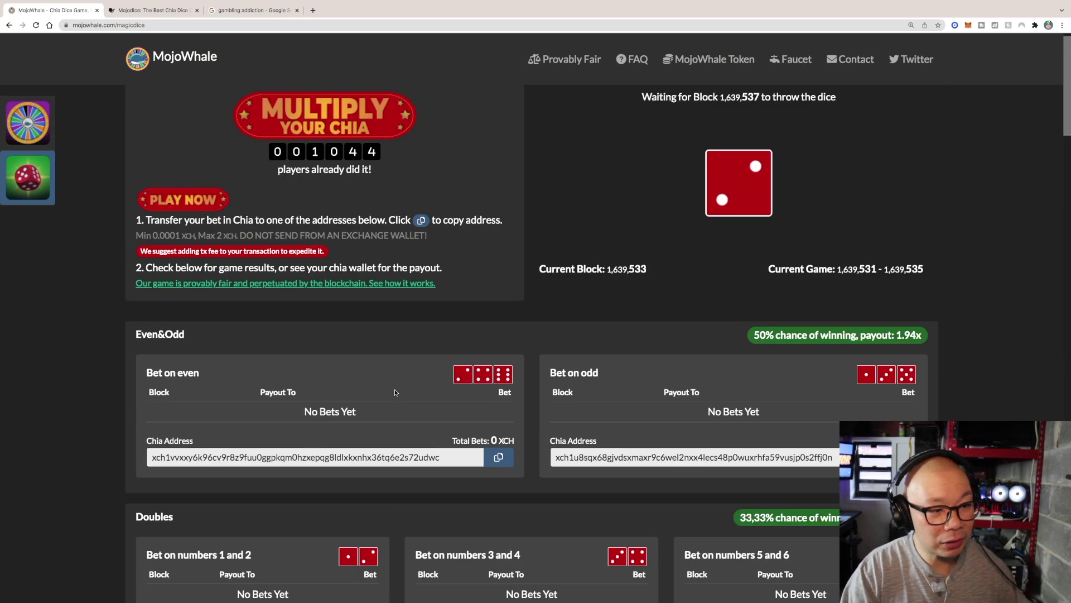
{"action": "scroll", "coordinate": [405, 393], "scroll_direction": "down", "scroll_amount": 1}
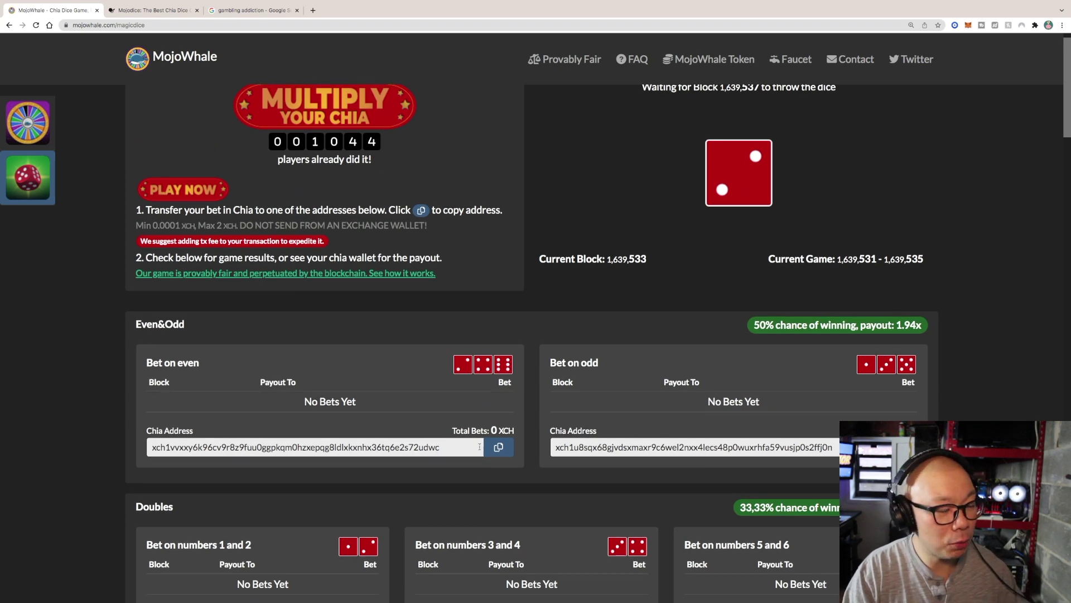
{"action": "scroll", "coordinate": [251, 402], "scroll_direction": "down", "scroll_amount": 2}
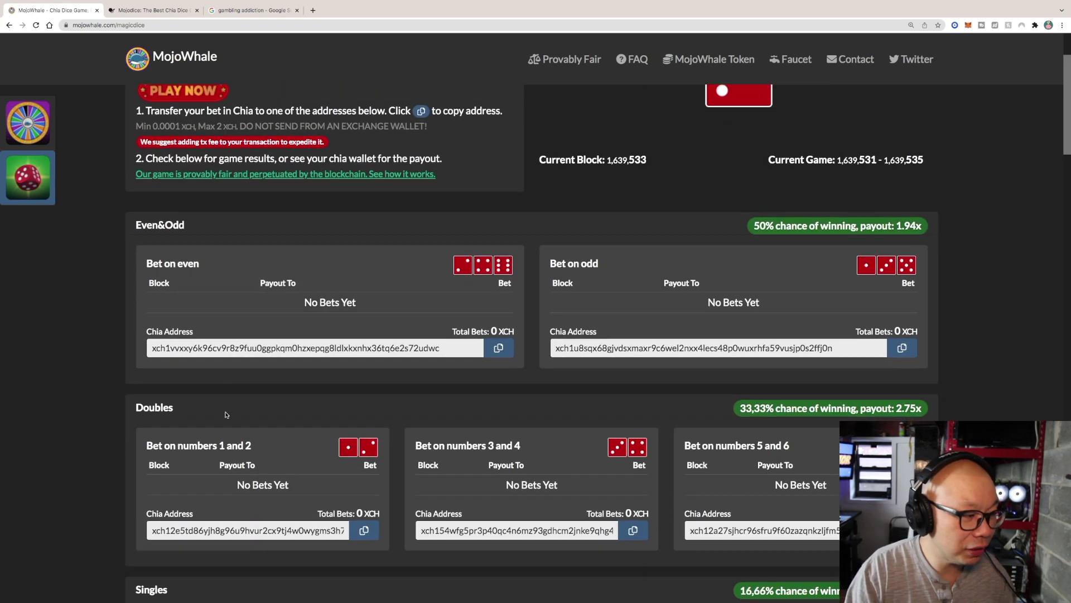
{"action": "scroll", "coordinate": [382, 393], "scroll_direction": "down", "scroll_amount": 5}
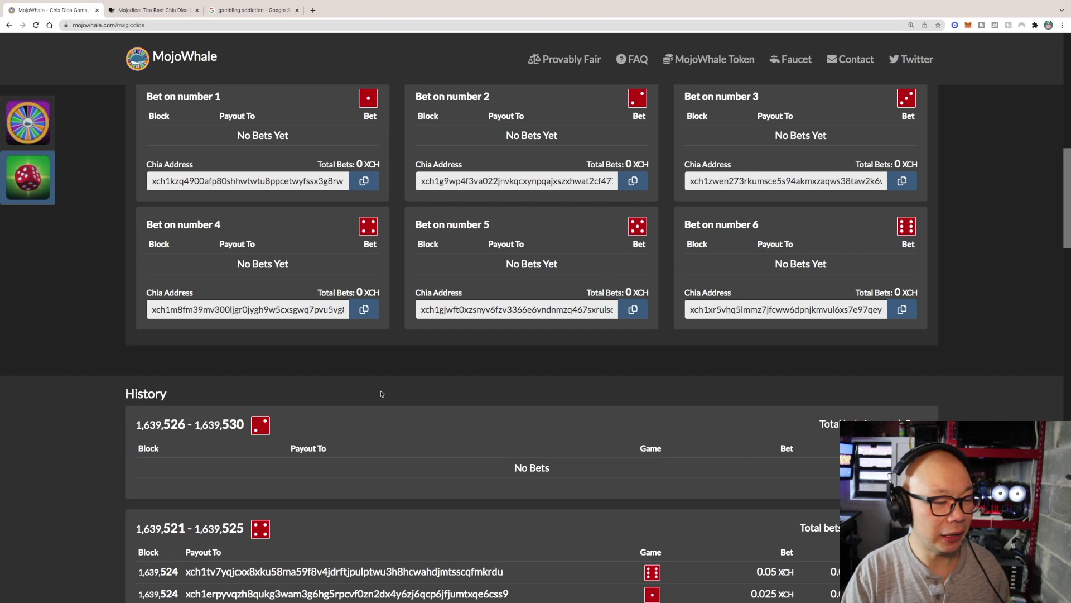
{"action": "scroll", "coordinate": [380, 393], "scroll_direction": "up", "scroll_amount": 1}
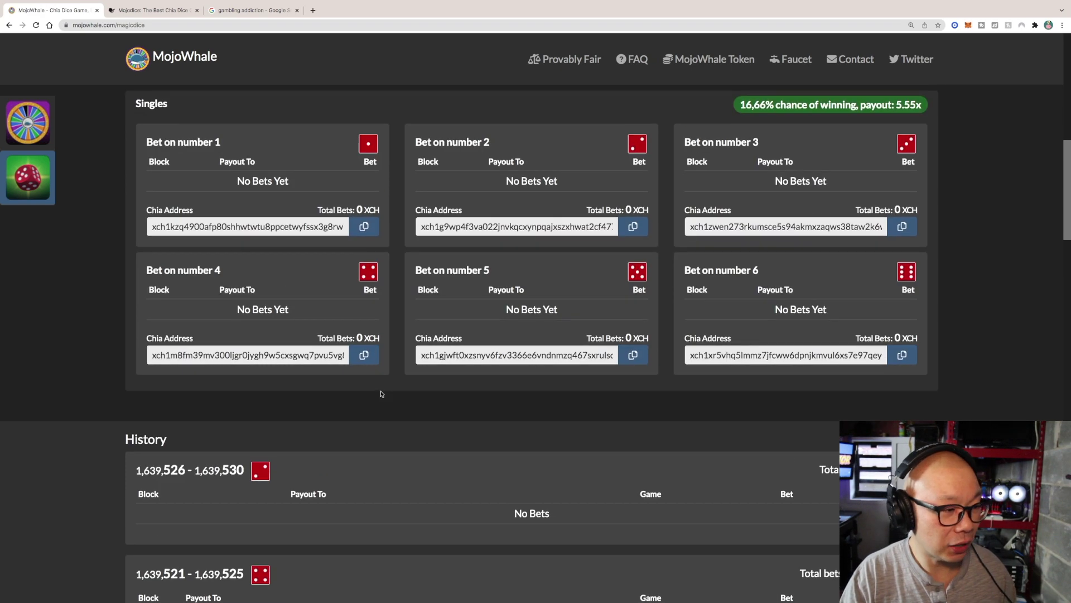
{"action": "scroll", "coordinate": [381, 394], "scroll_direction": "up", "scroll_amount": 1}
{"action": "scroll", "coordinate": [381, 394], "scroll_direction": "up", "scroll_amount": 1}
{"action": "scroll", "coordinate": [381, 393], "scroll_direction": "up", "scroll_amount": 1}
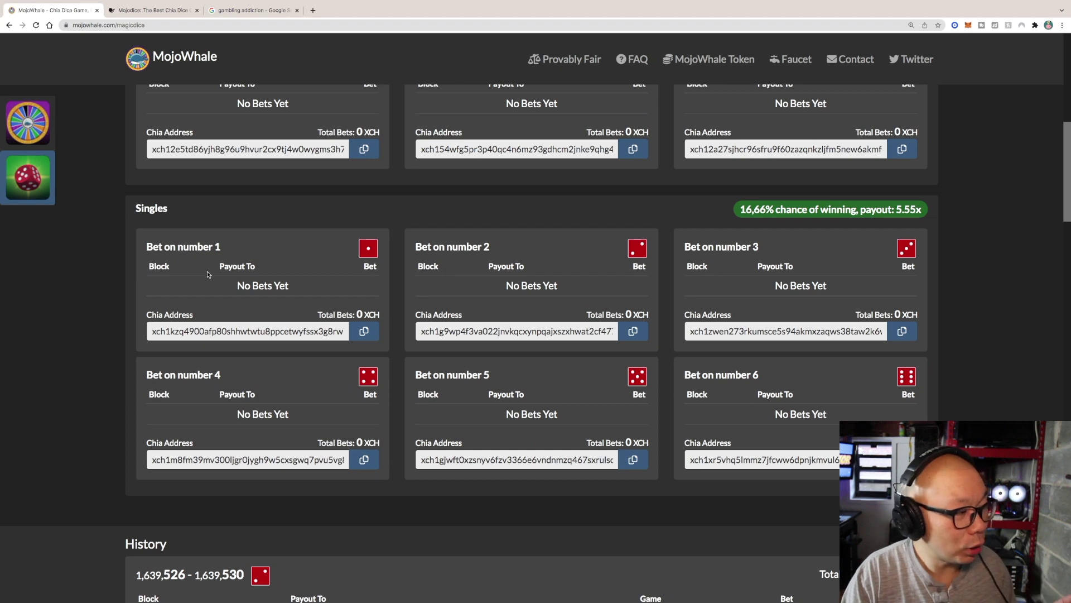
{"action": "scroll", "coordinate": [209, 276], "scroll_direction": "down", "scroll_amount": 1}
{"action": "scroll", "coordinate": [218, 289], "scroll_direction": "up", "scroll_amount": 6}
{"action": "scroll", "coordinate": [226, 296], "scroll_direction": "down", "scroll_amount": 1}
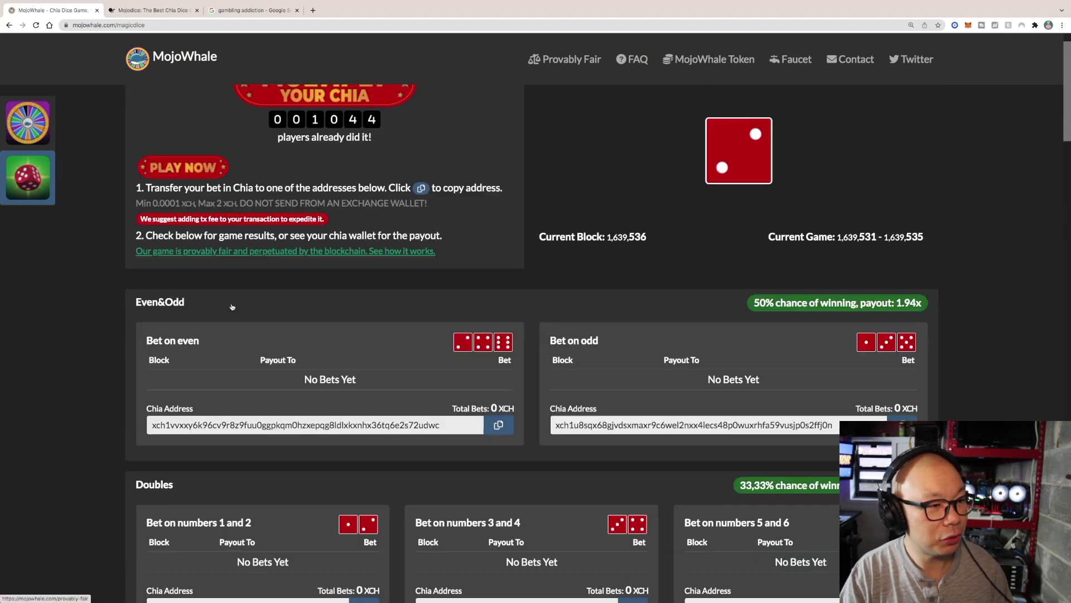
{"action": "scroll", "coordinate": [232, 306], "scroll_direction": "down", "scroll_amount": 2}
{"action": "scroll", "coordinate": [232, 306], "scroll_direction": "down", "scroll_amount": 2}
{"action": "scroll", "coordinate": [228, 343], "scroll_direction": "down", "scroll_amount": 2}
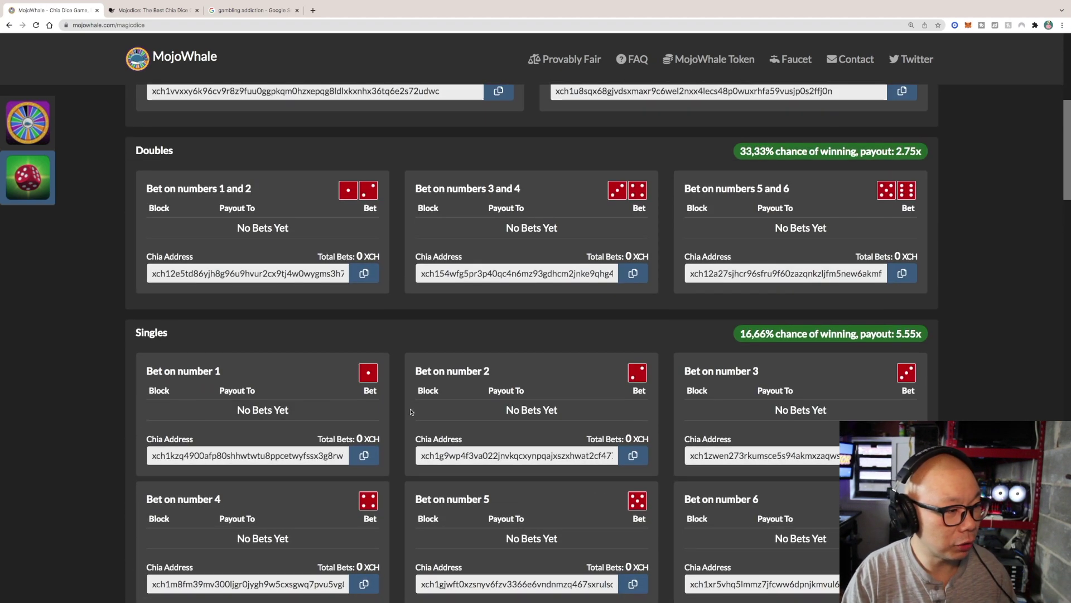
{"action": "scroll", "coordinate": [574, 386], "scroll_direction": "up", "scroll_amount": 5}
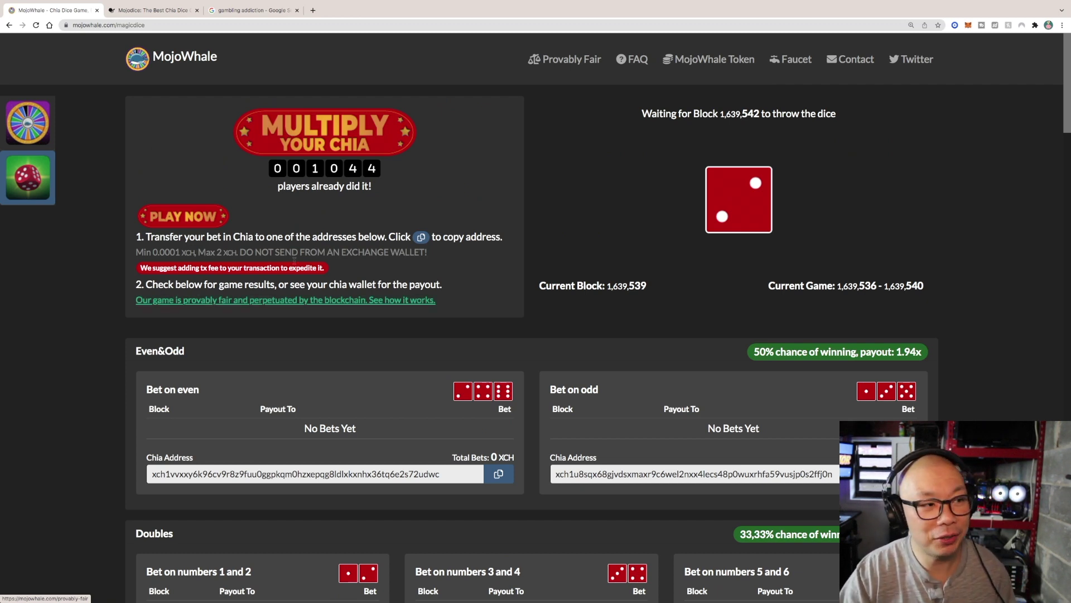
Visit the free Chia faucet page, then the Ultimate Wheel game awaiting block 1,639,542.
{"action": "left_click", "coordinate": [795, 62]}
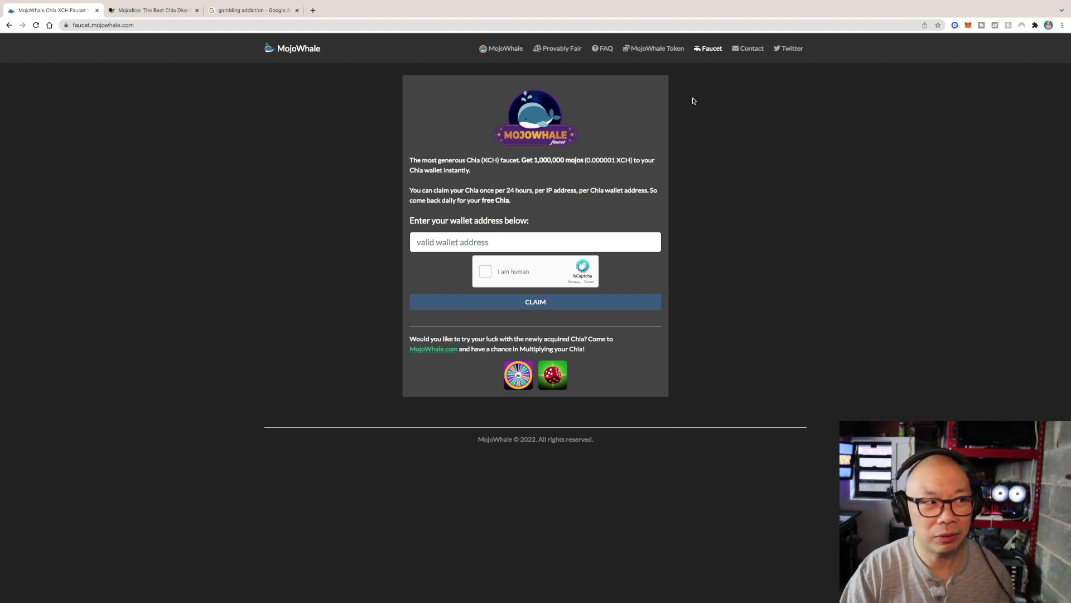
{"action": "left_click", "coordinate": [499, 49]}
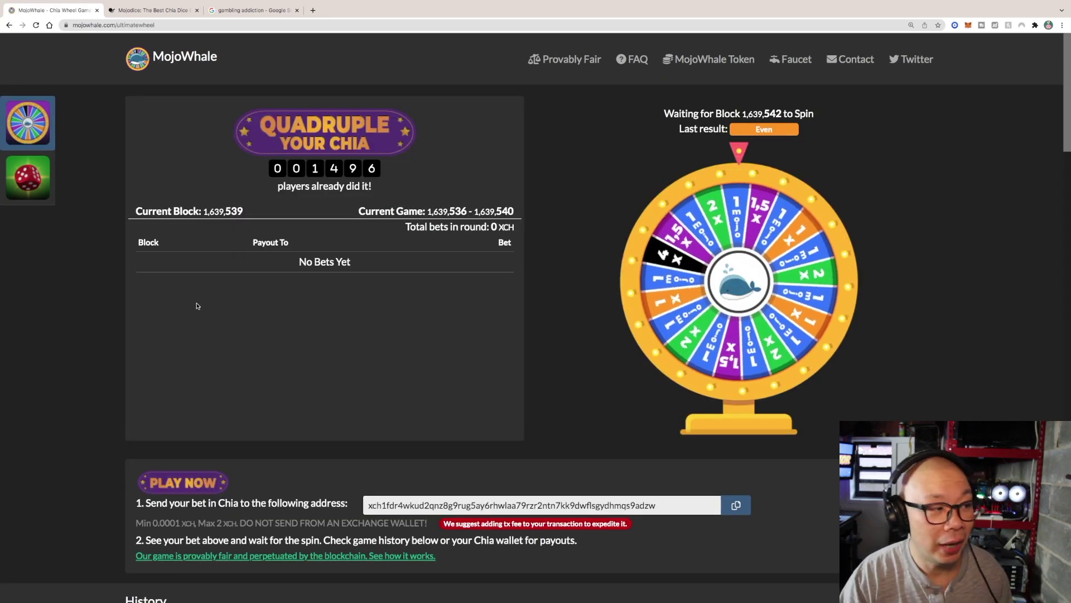
{"action": "scroll", "coordinate": [197, 296], "scroll_direction": "down", "scroll_amount": 1}
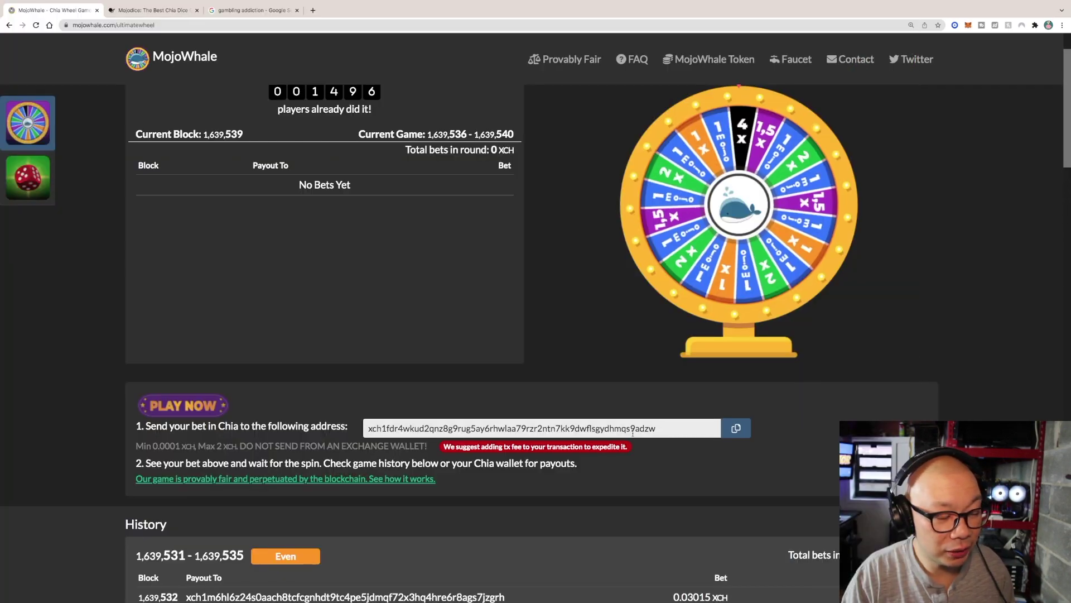
{"action": "scroll", "coordinate": [602, 456], "scroll_direction": "down", "scroll_amount": 1}
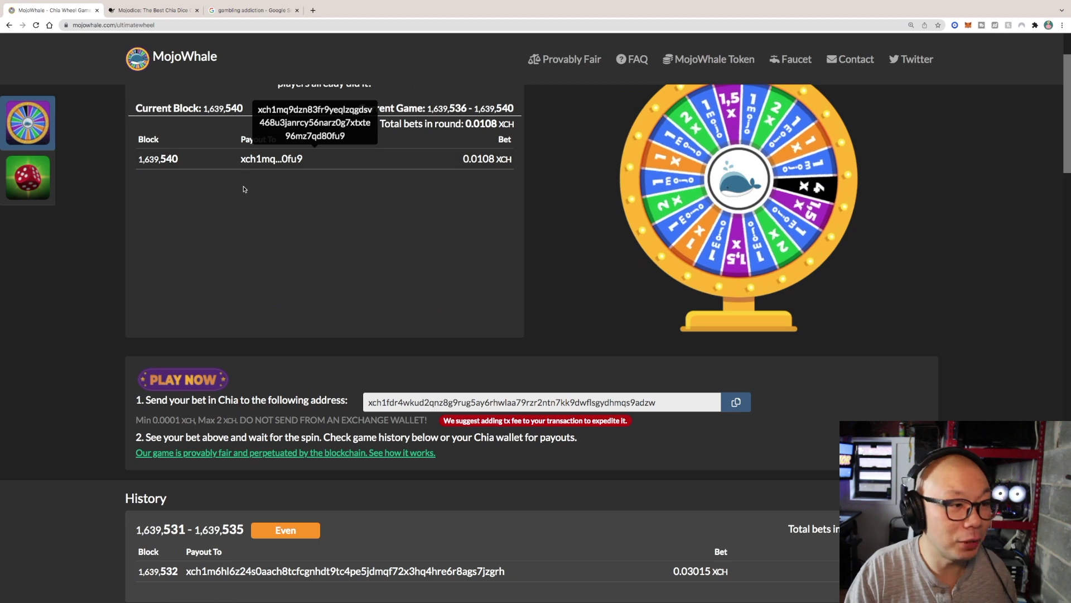
{"action": "scroll", "coordinate": [251, 251], "scroll_direction": "up", "scroll_amount": 2}
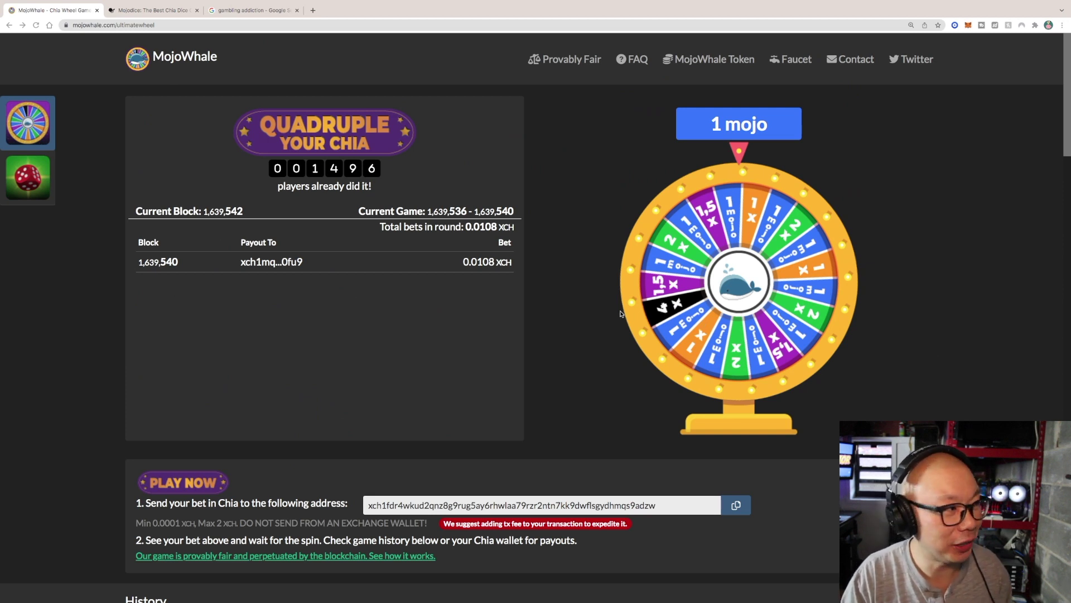
Return to the MojoWhale home page and reopen the Magic Dice game.
{"action": "left_click", "coordinate": [186, 59]}
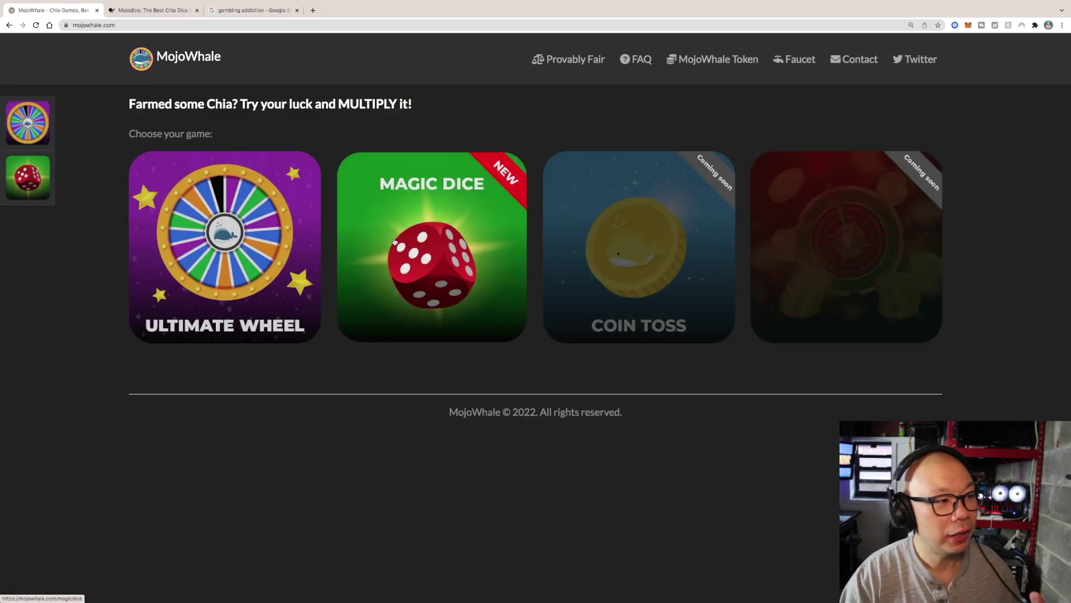
{"action": "left_click", "coordinate": [394, 241]}
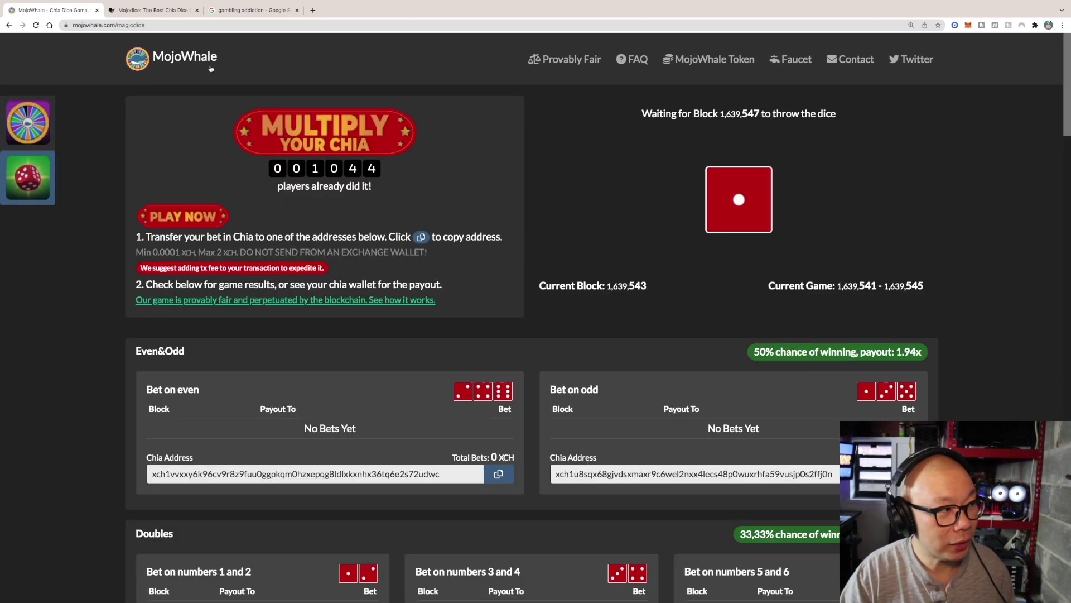